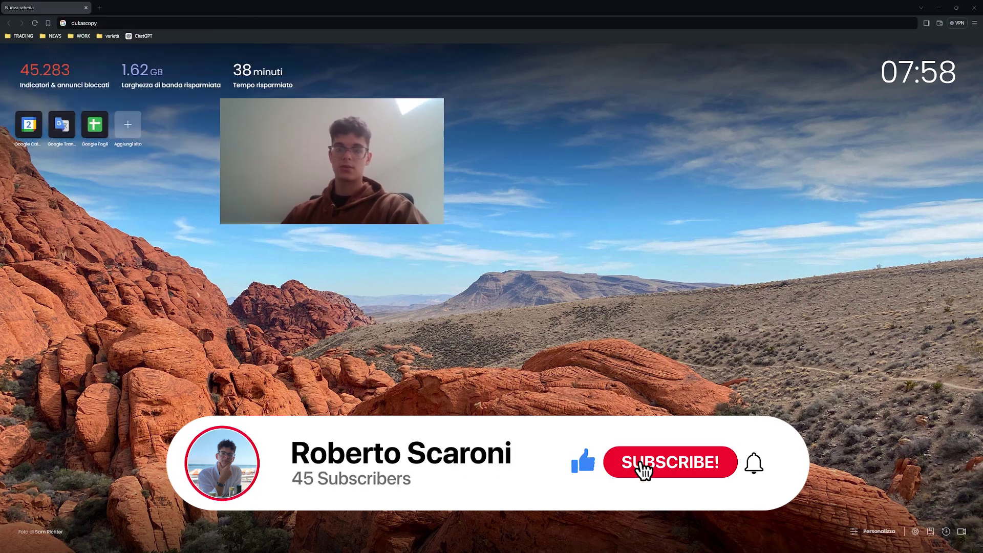
Step: Search Google for dukascopy
left_click(109, 23)
type("du")
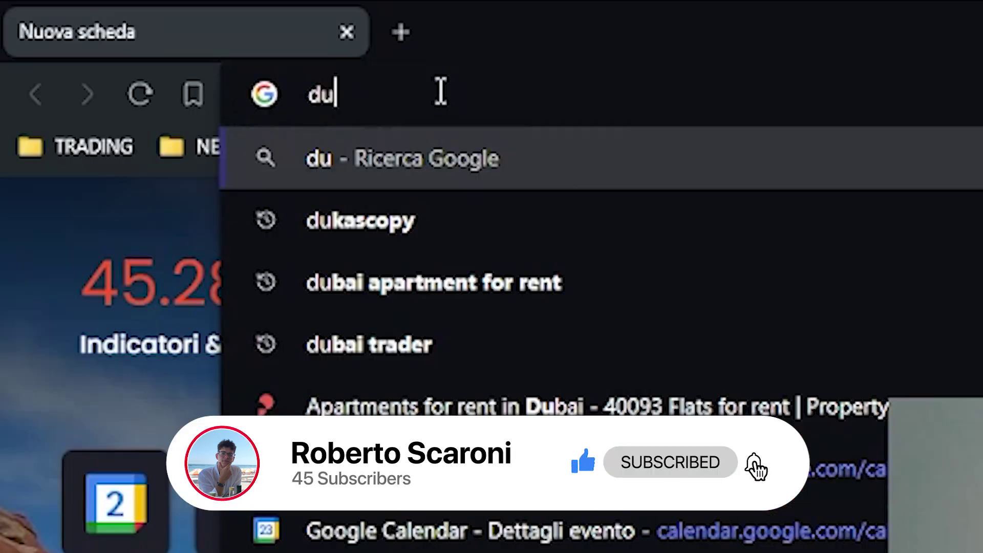
key("BackSpace")
key("BackSpace")
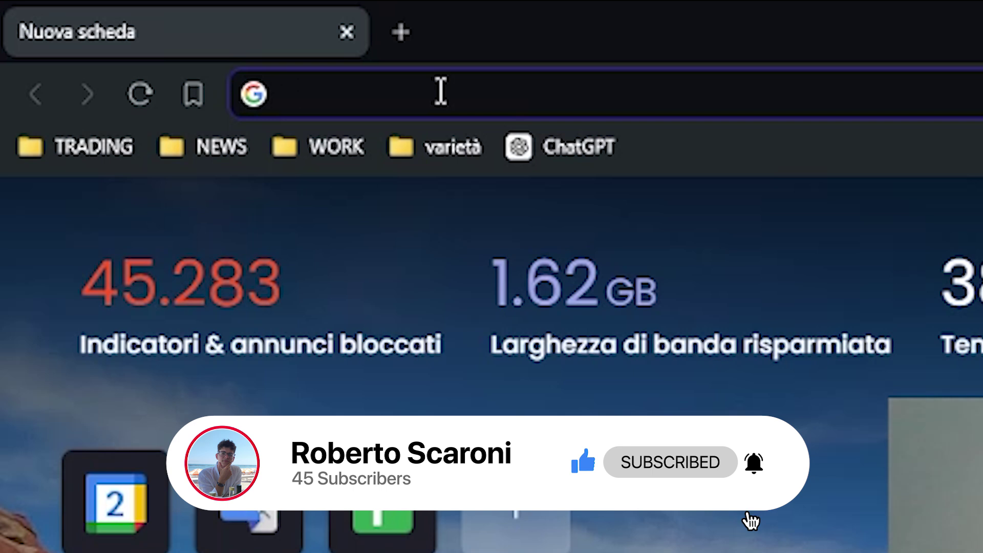
type("dukascopy")
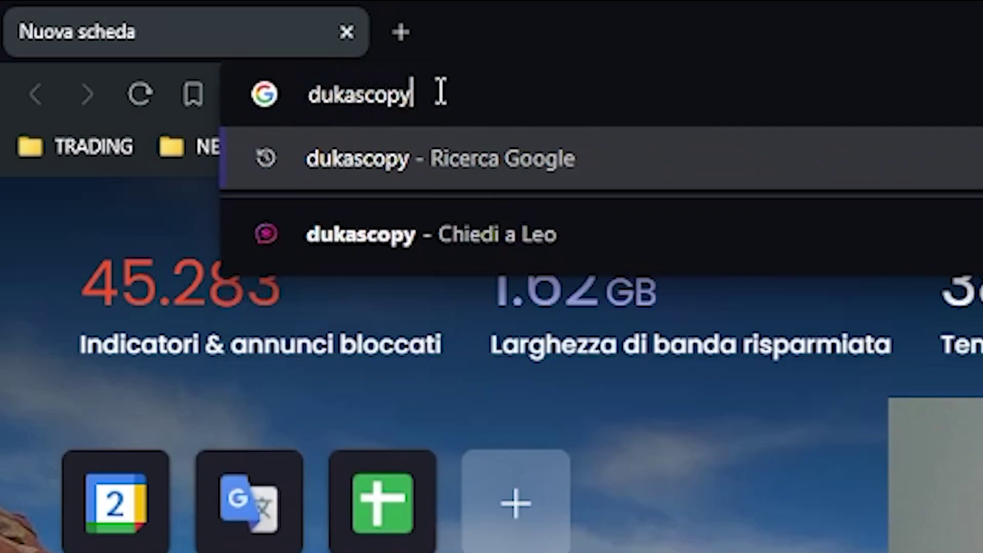
key("Return")
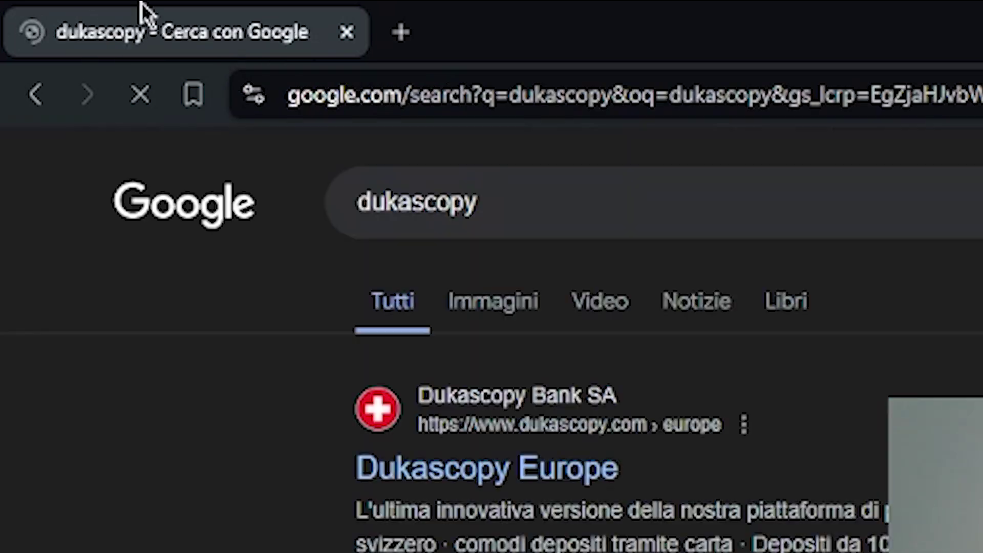
Step: Open Dukascopy Europe, accept all cookies and go to the JForex download page
left_click(555, 492)
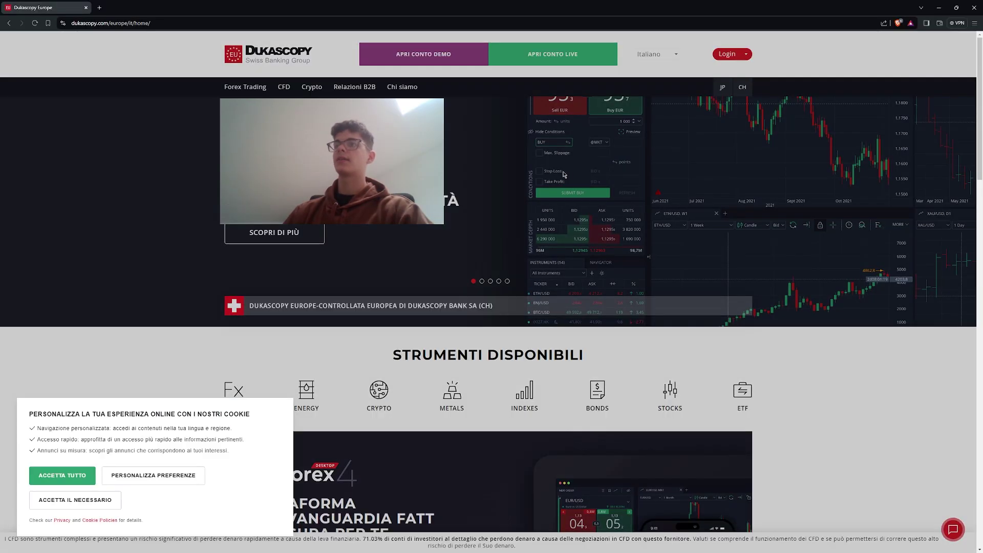
left_click(62, 476)
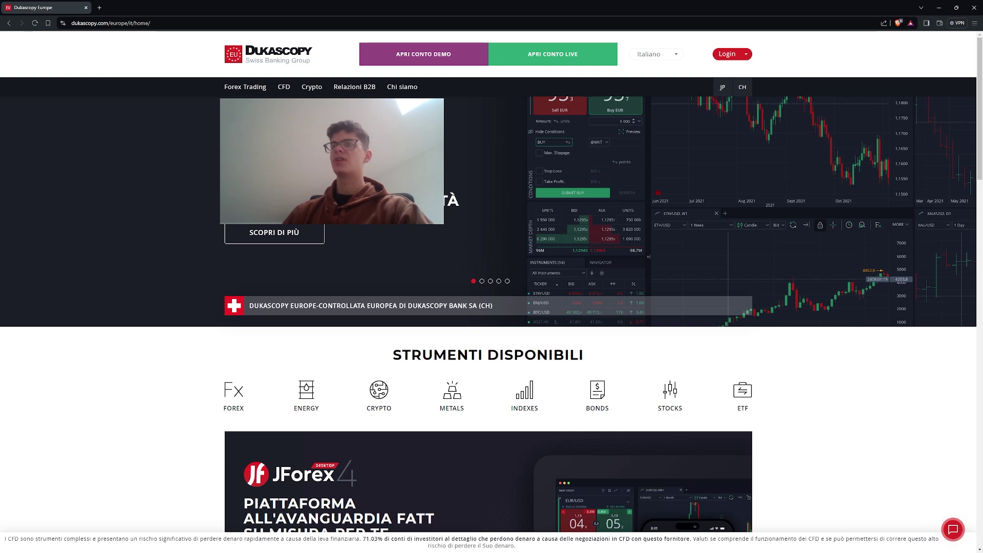
left_click(307, 234)
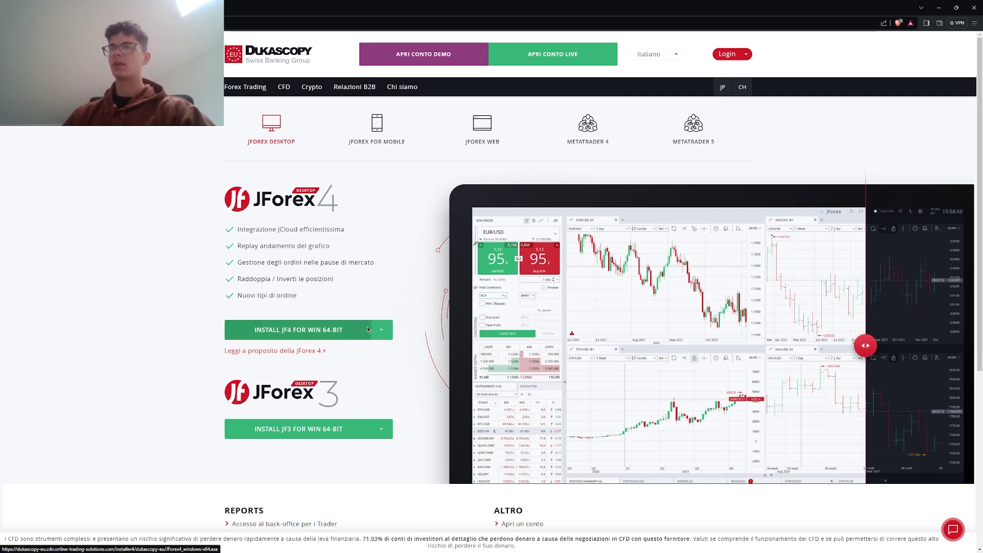
Step: Download and save the JForex 4 installer for Windows 64-bit
left_click(299, 329)
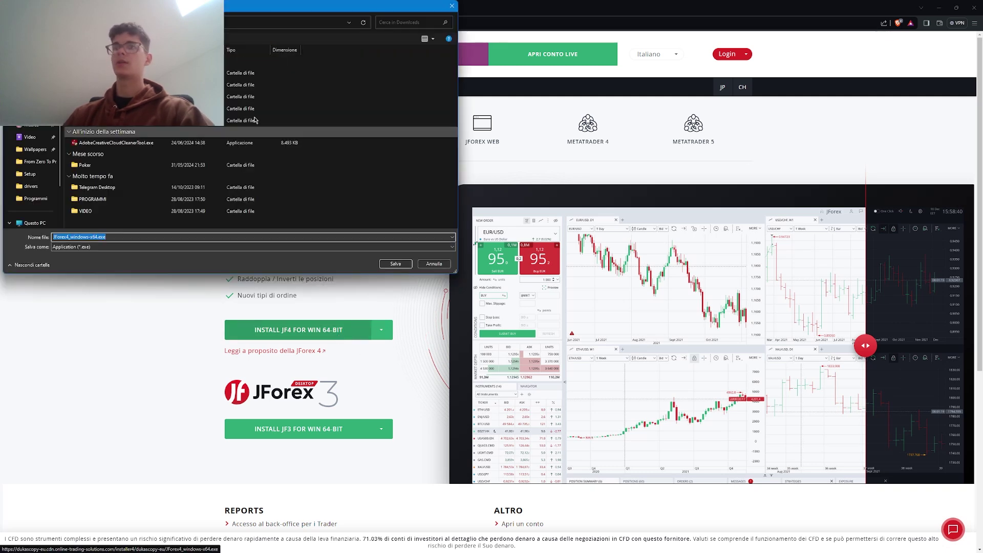
key("Return")
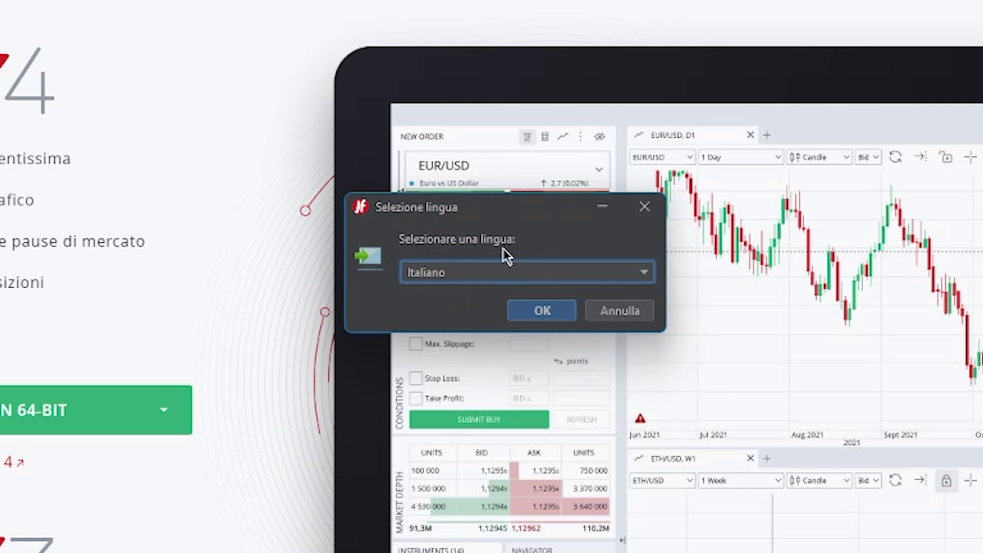
Step: Install JForex 4 in Italiano with the default folder and options
left_click(561, 315)
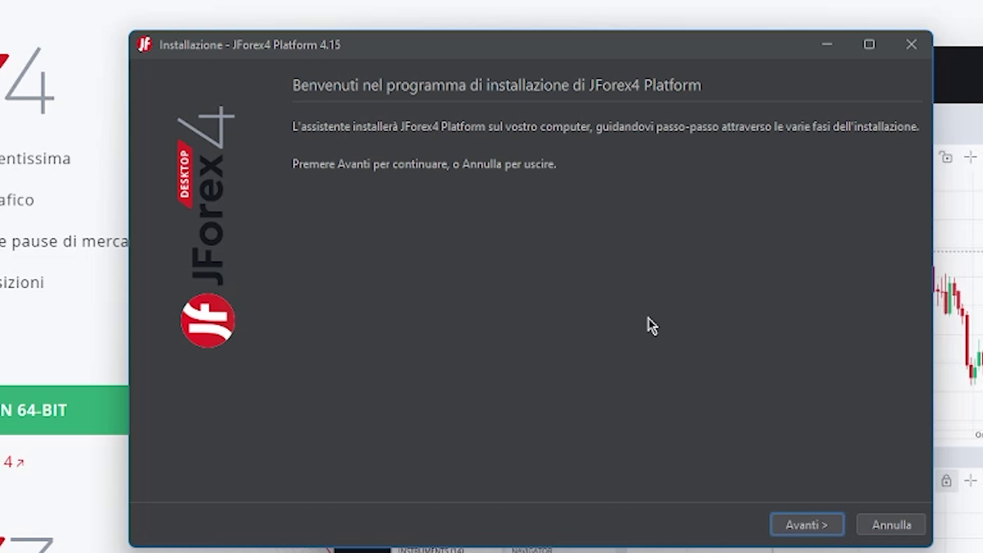
left_click(832, 532)
left_click(830, 530)
key("Return")
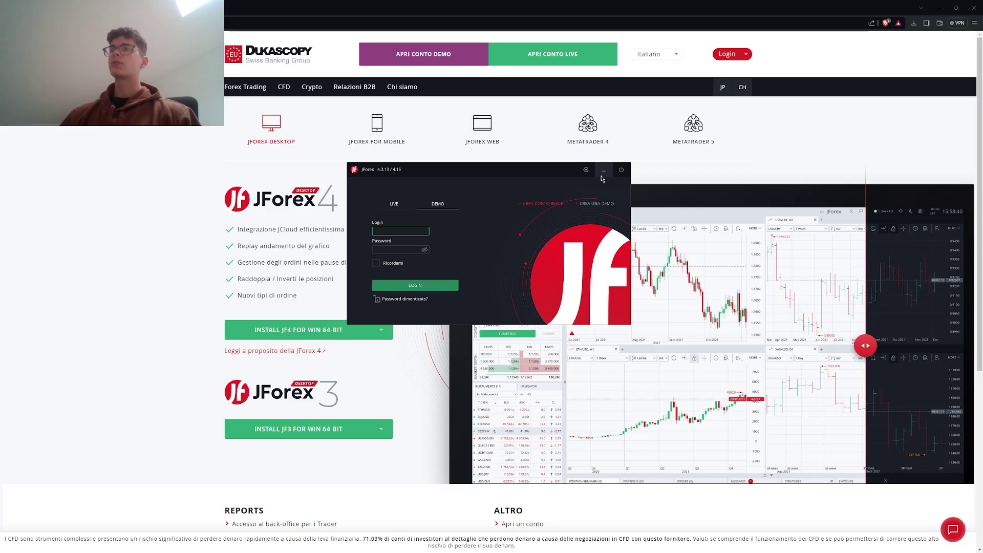
Step: Minimize the JForex login window and open the Dukascopy demo account signup form
left_click(604, 170)
scroll(424, 365, "down", 3)
scroll(423, 365, "up", 3)
scroll(421, 282, "down", 4)
scroll(417, 154, "up", 4)
left_click(413, 55)
mouse_move(399, 86)
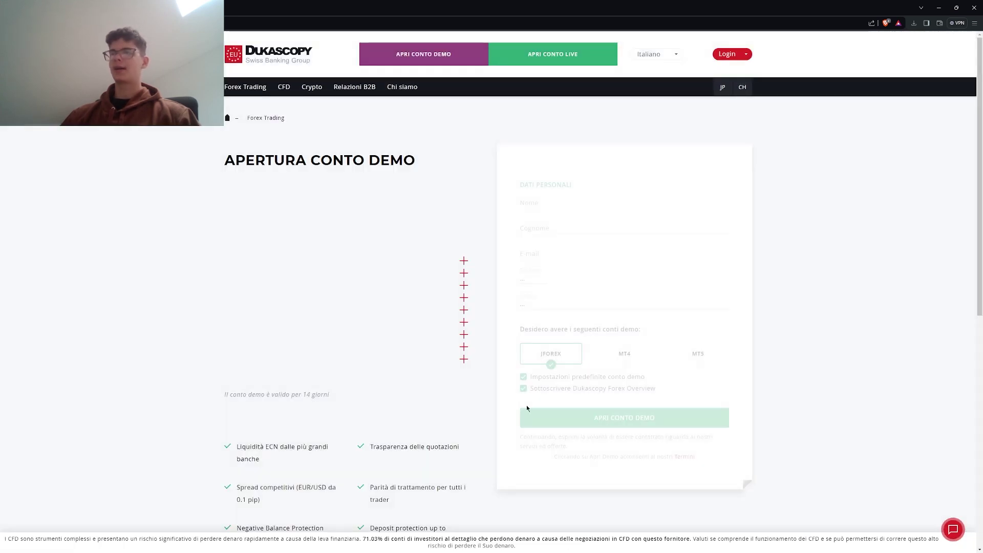
scroll(451, 427, "down", 2)
scroll(446, 397, "up", 2)
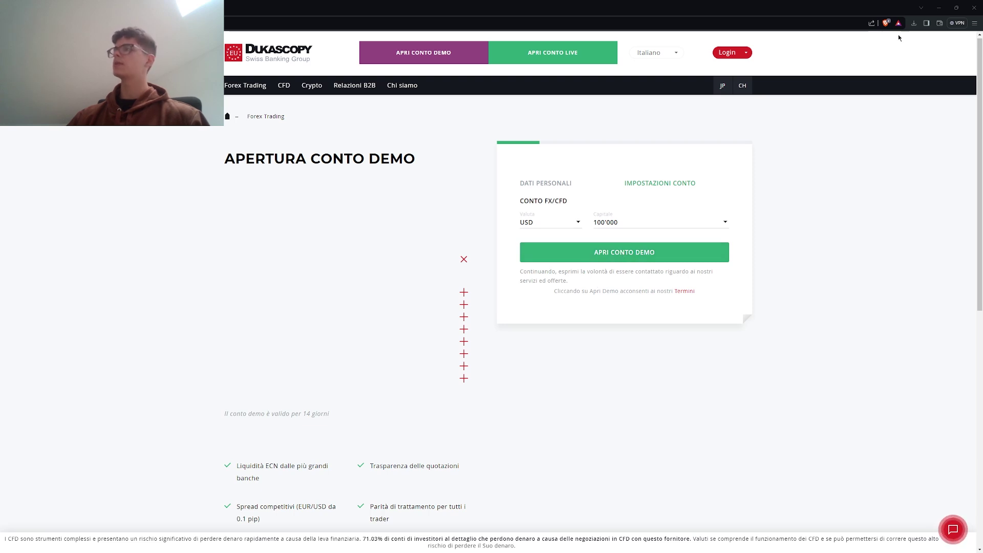
Step: Submit the demo account request and switch to the Gmail tab with the login details
left_click(629, 259)
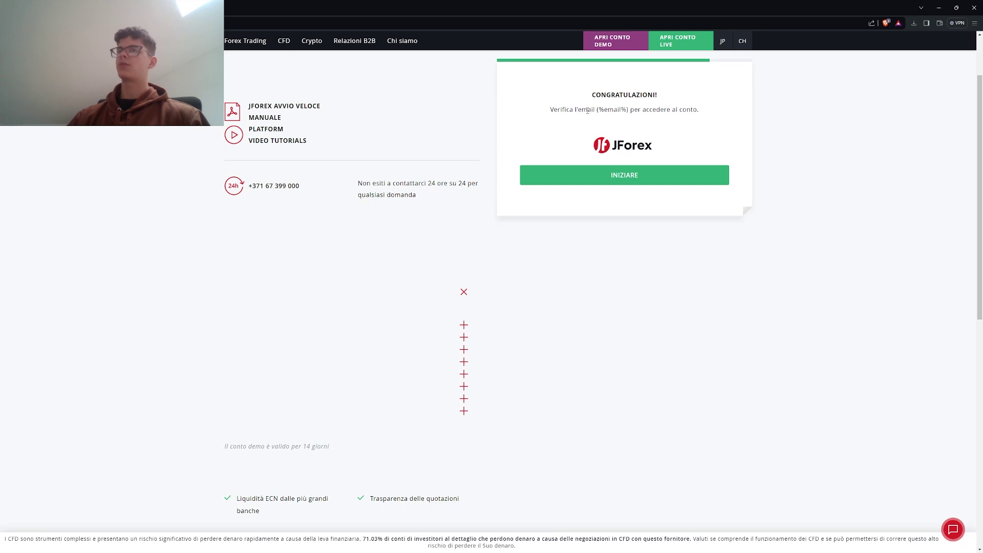
scroll(584, 179, "up", 2)
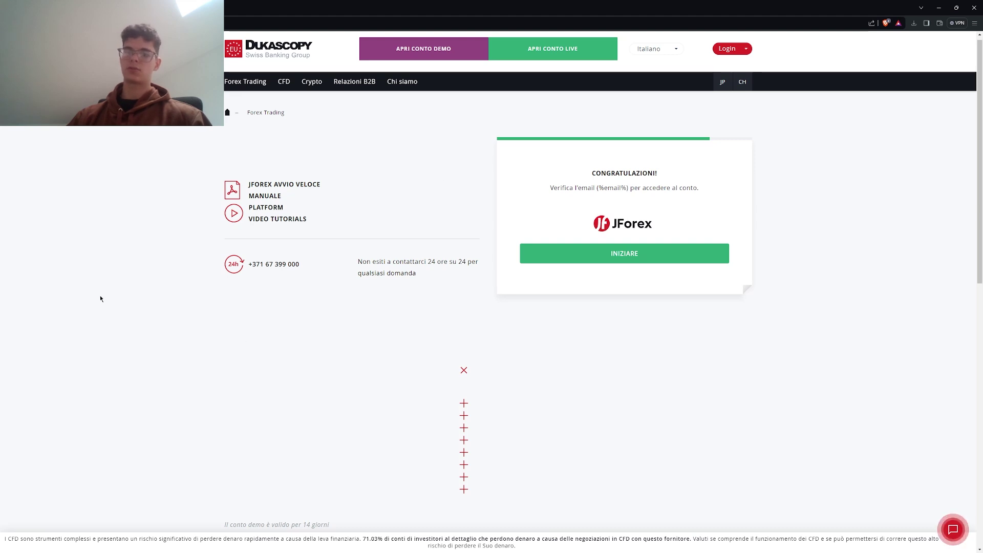
key("ctrl+Tab")
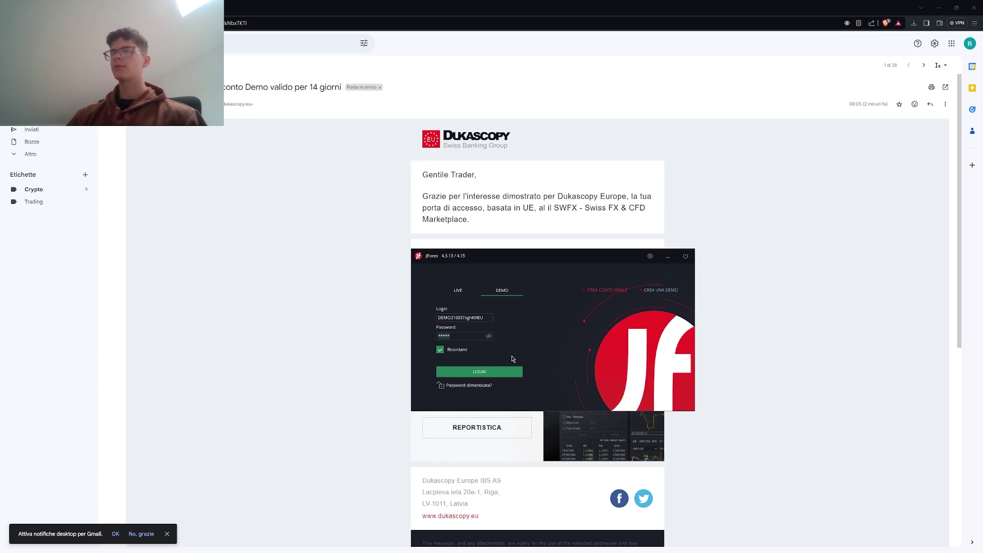
Step: Log into the JForex demo account with the e-mailed credentials
left_click(492, 374)
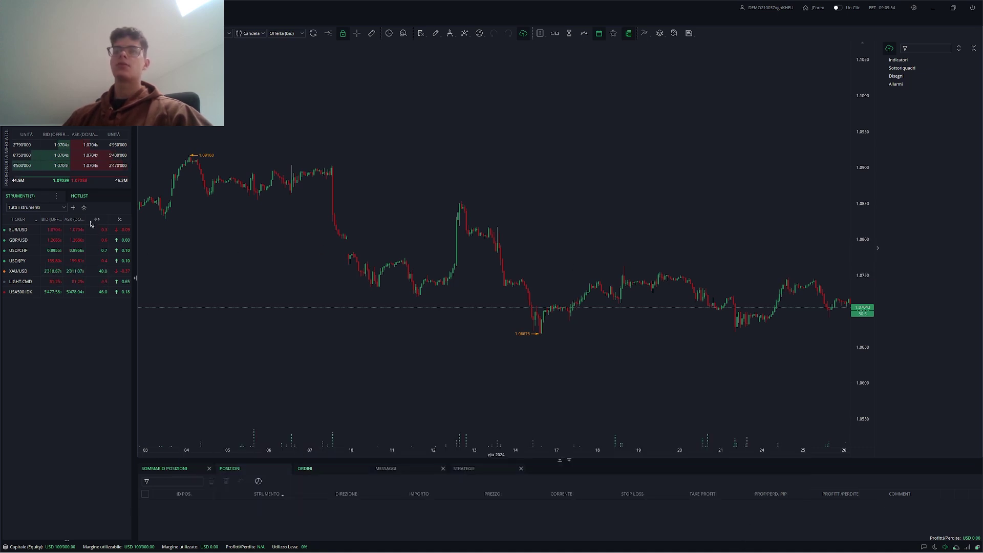
Step: Show the EUR/USD chart and activate replay mode, dismissing the cloud prompt
left_click(22, 239)
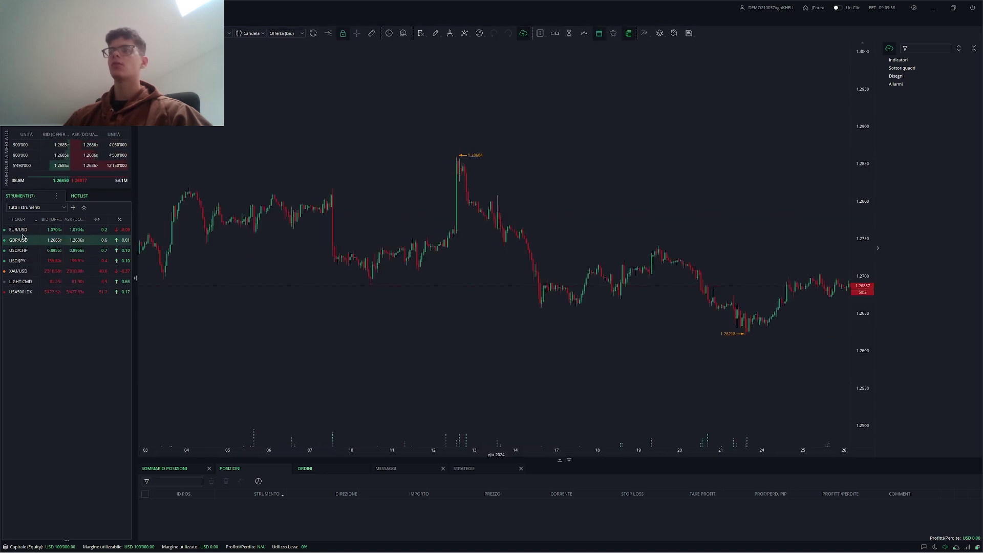
left_click(22, 230)
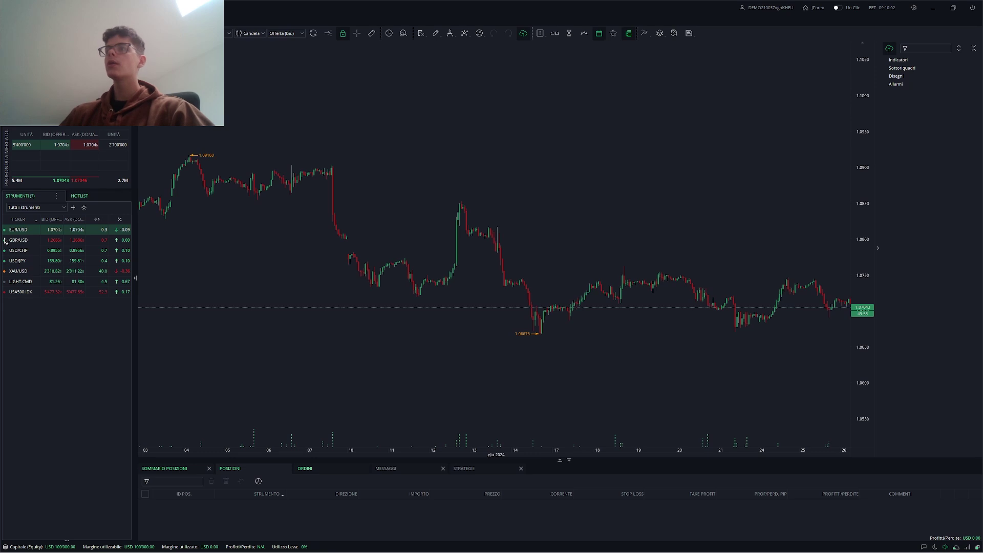
left_click(570, 34)
left_click(489, 303)
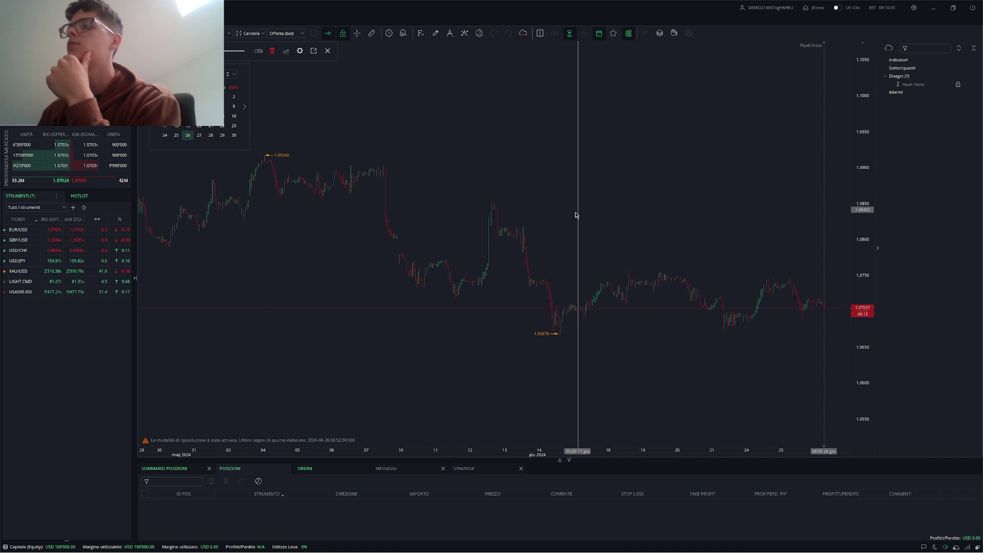
Step: Set the replay start date to 4 June 2020
scroll(568, 212, "down", 5)
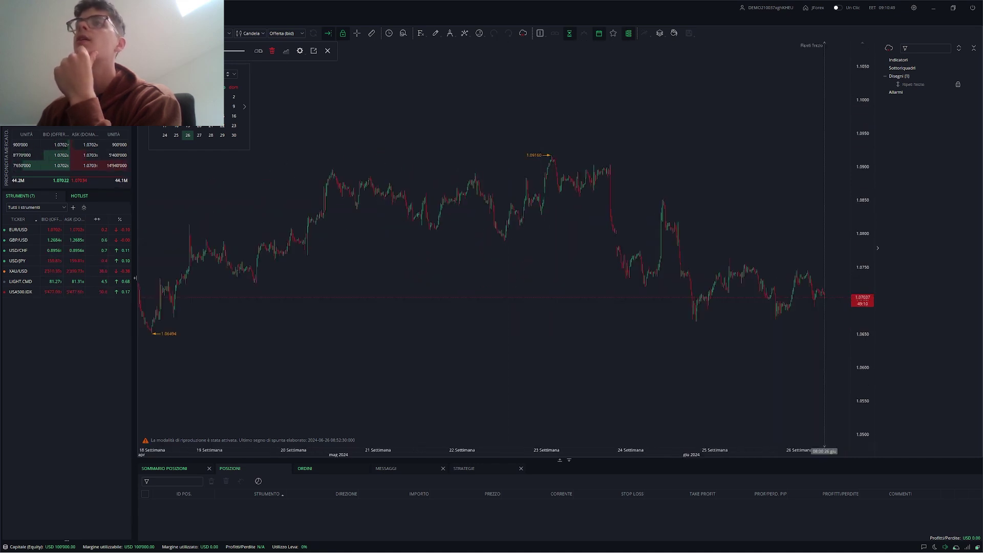
left_click(226, 75)
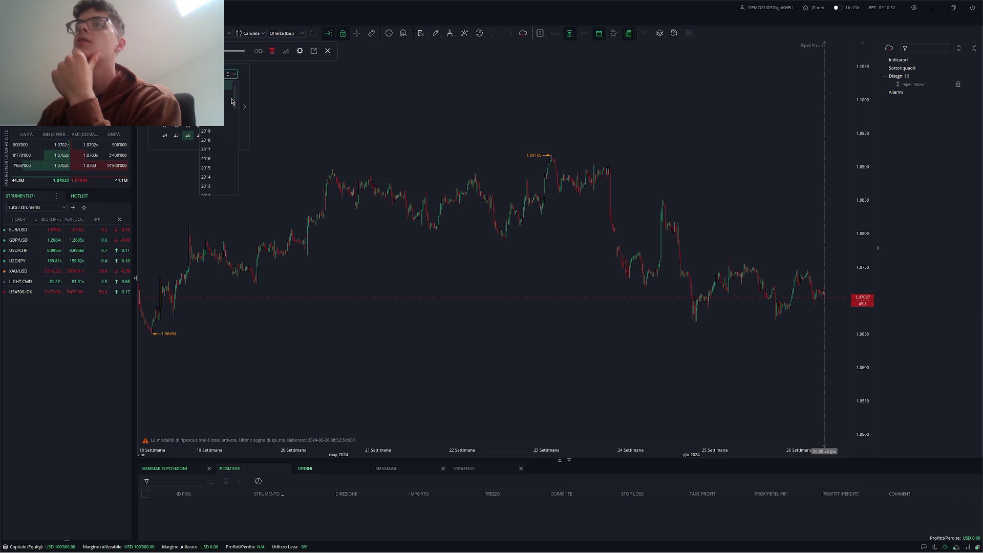
left_click(217, 127)
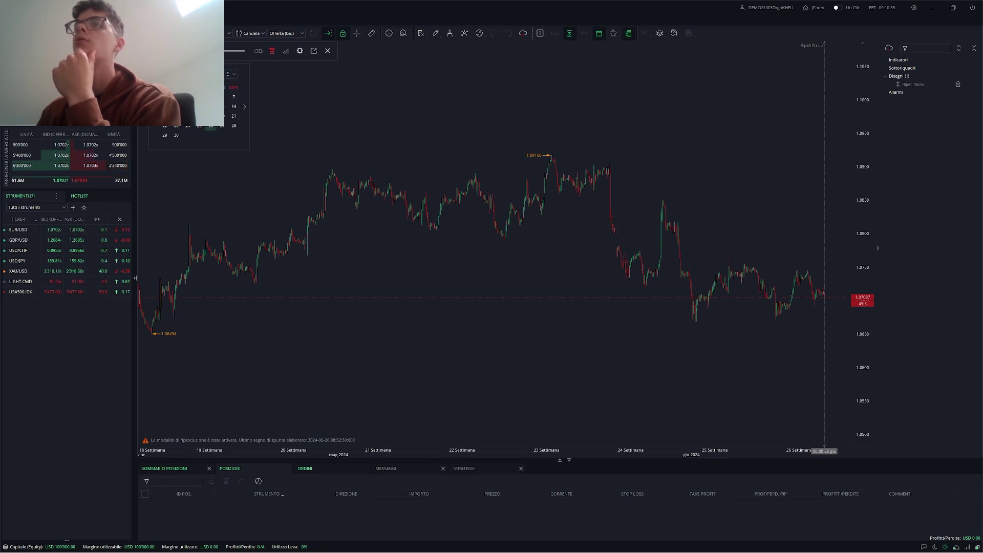
left_click(199, 96)
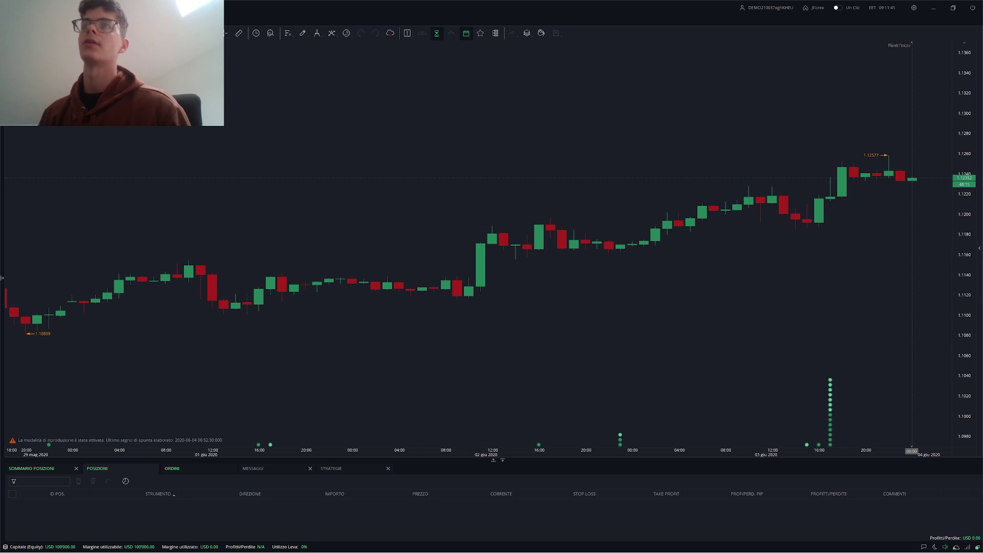
Step: Sell EUR/USD at market, with stop-loss above and take-profit below entry for 1.74 risk/reward
mouse_move(481, 55)
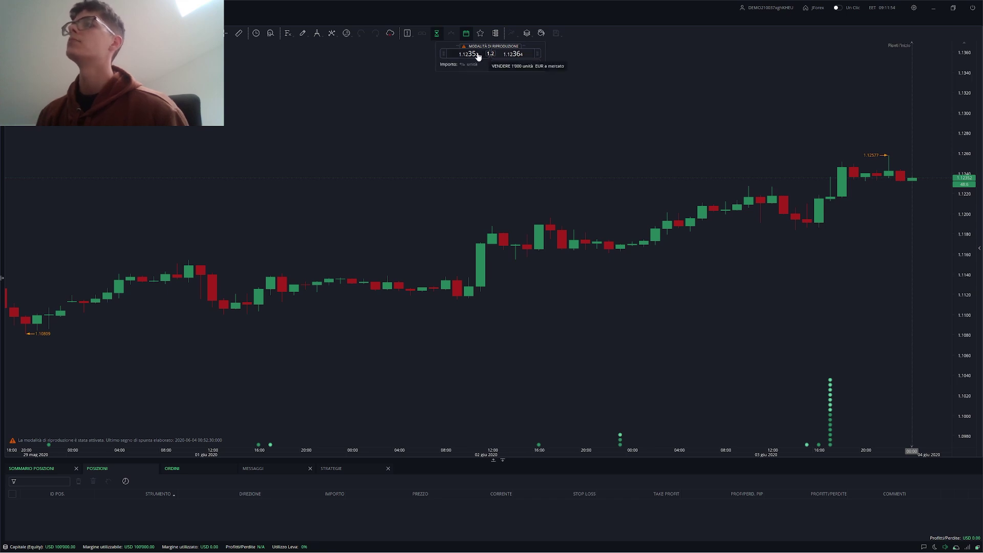
mouse_move(510, 65)
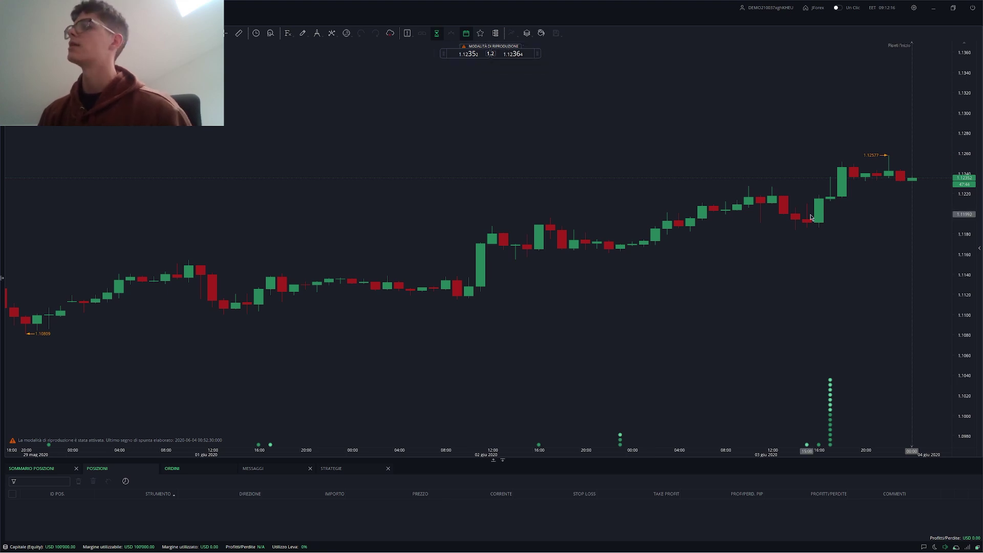
scroll(850, 223, "down", 5)
left_click_drag(861, 220, 782, 213)
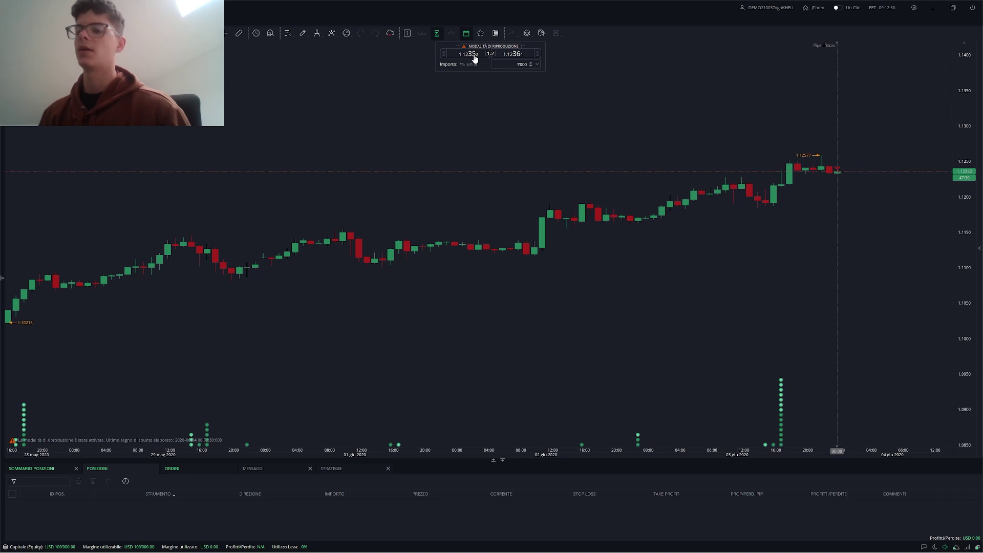
left_click(477, 60)
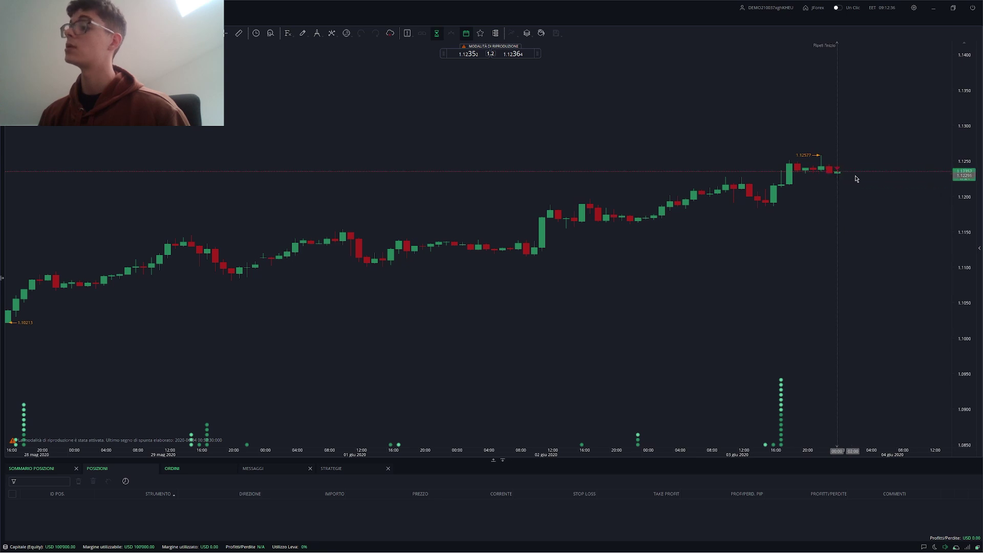
left_click_drag(845, 170, 845, 138)
left_click_drag(853, 179, 858, 230)
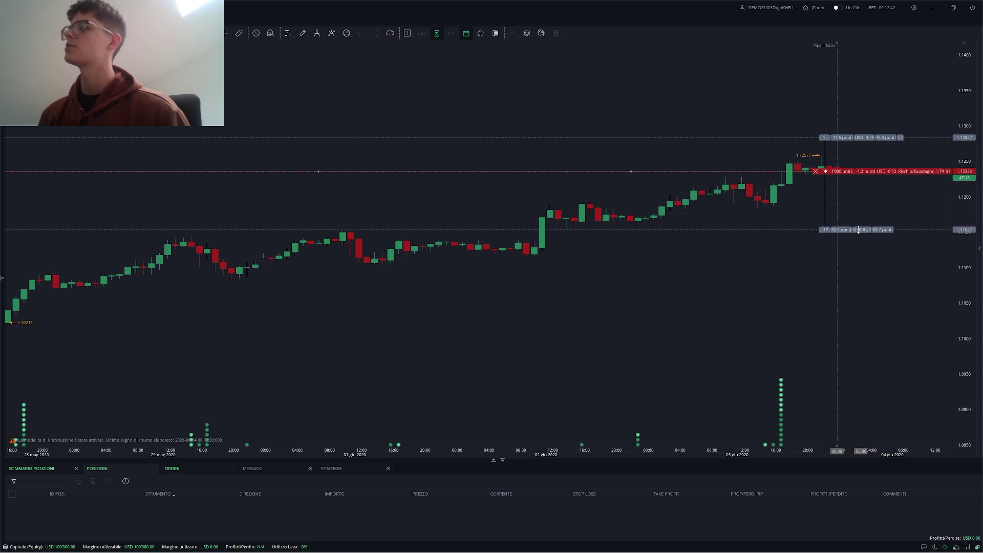
Step: Zoom out as the replay plays into 4 June, then show the drawing tools list
scroll(842, 253, "down", 2)
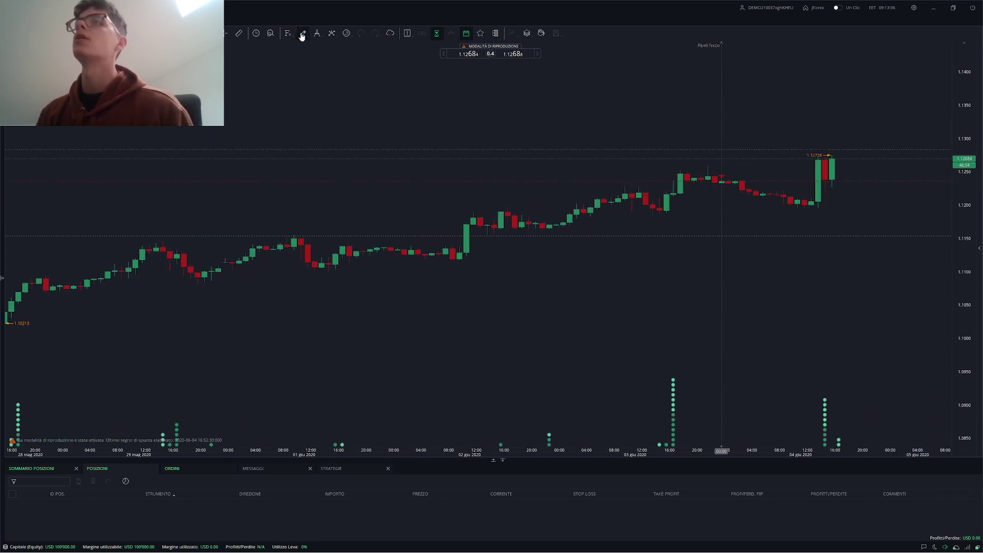
left_click(303, 33)
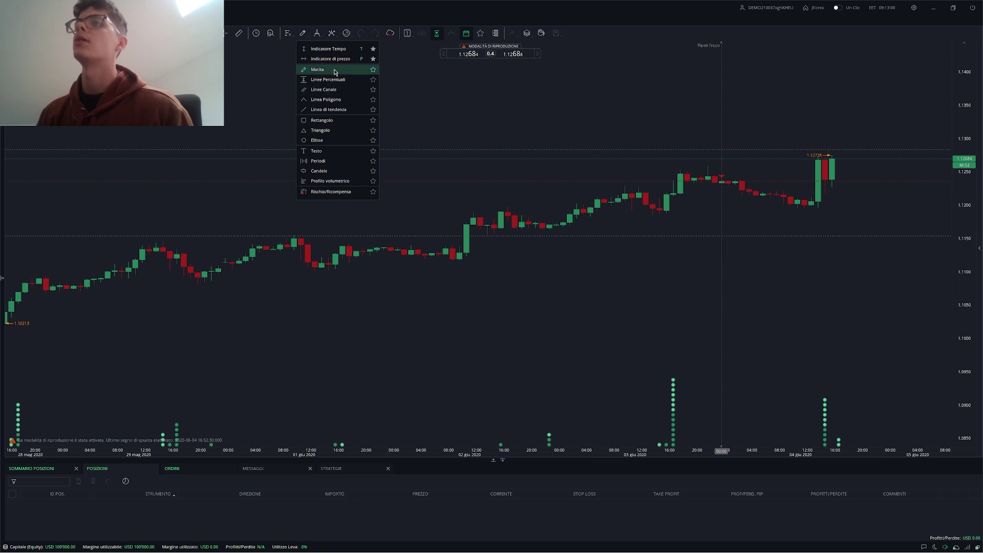